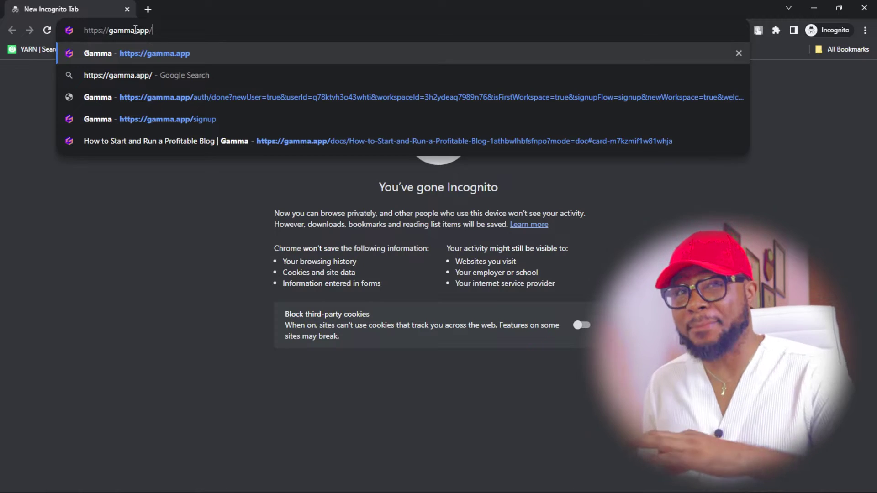
Step: Load gamma.app in the browser to reach the Gamma homepage
key("Return")
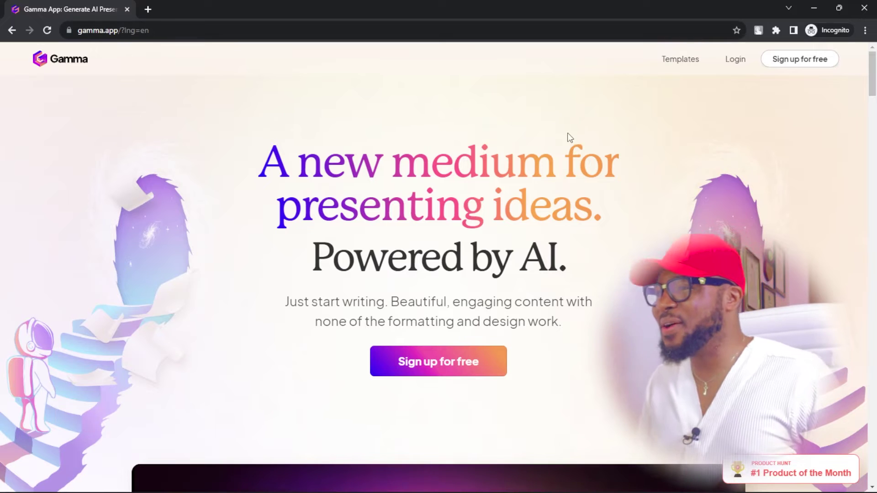
Step: Sign up for a free Gamma account using Continue with Google
scroll(468, 185, "down", 3)
scroll(401, 279, "up", 3)
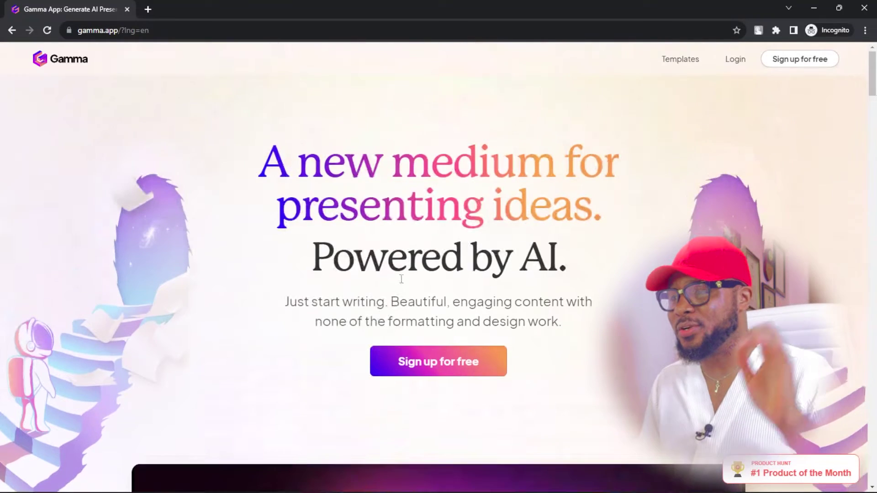
left_click(441, 374)
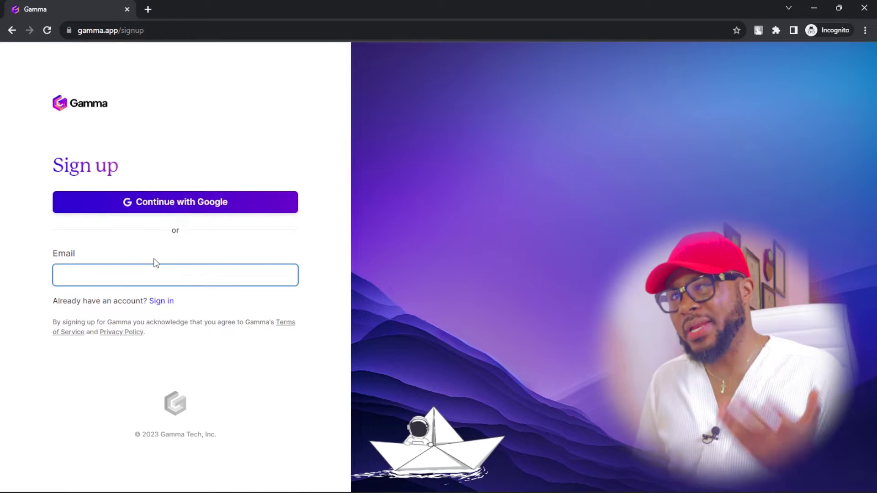
left_click(170, 204)
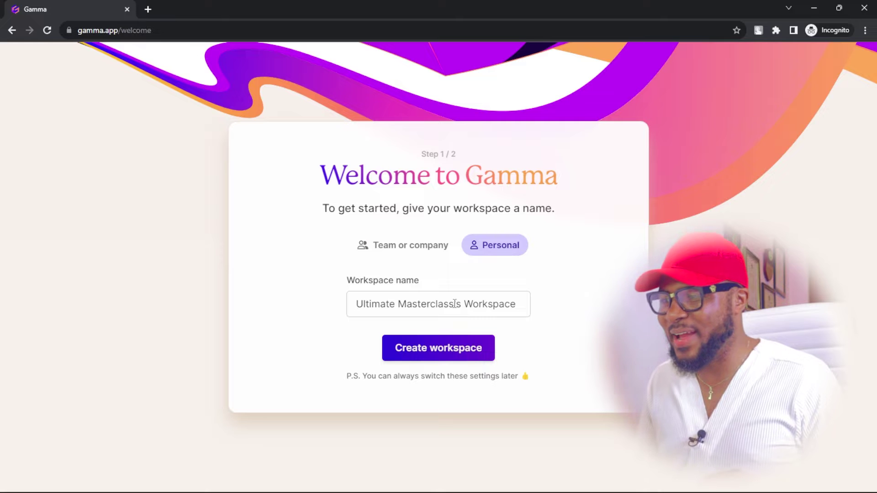
Step: Rename the personal workspace to '7figureboss Academy' and create it
left_click_drag(454, 304, 314, 316)
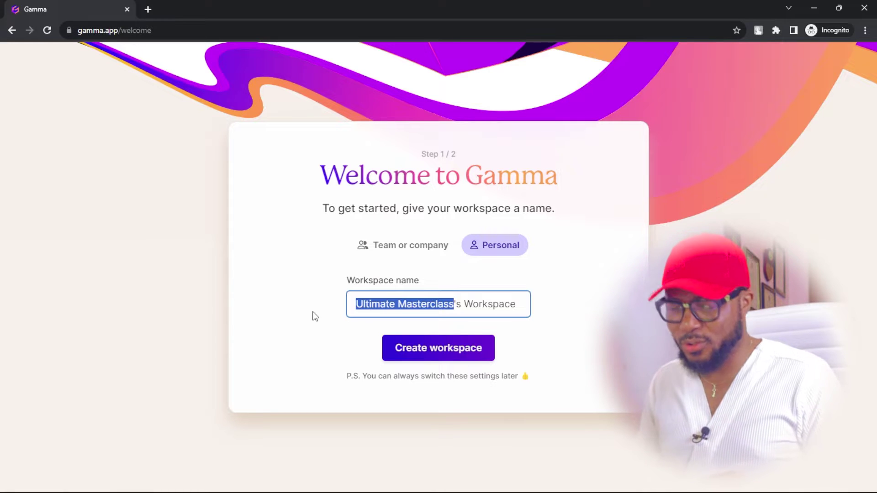
key("BackSpace")
type("7figureb")
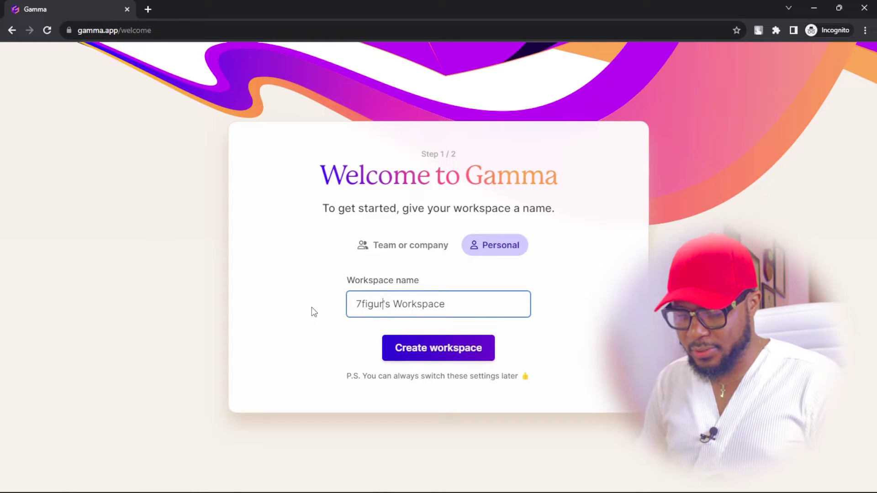
type("oss Ac")
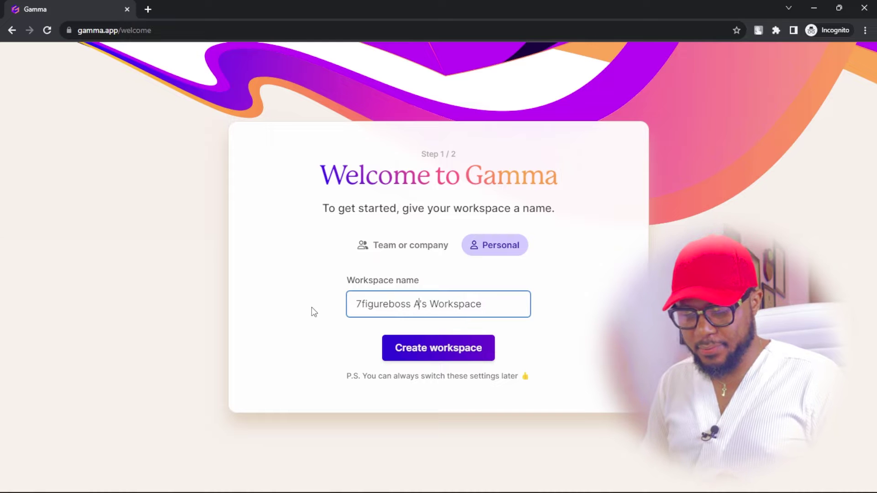
type("ademy")
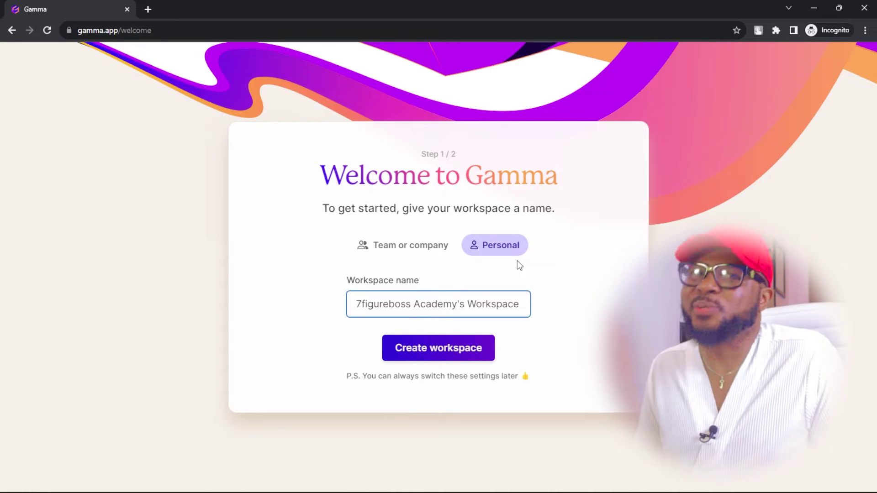
left_click(416, 351)
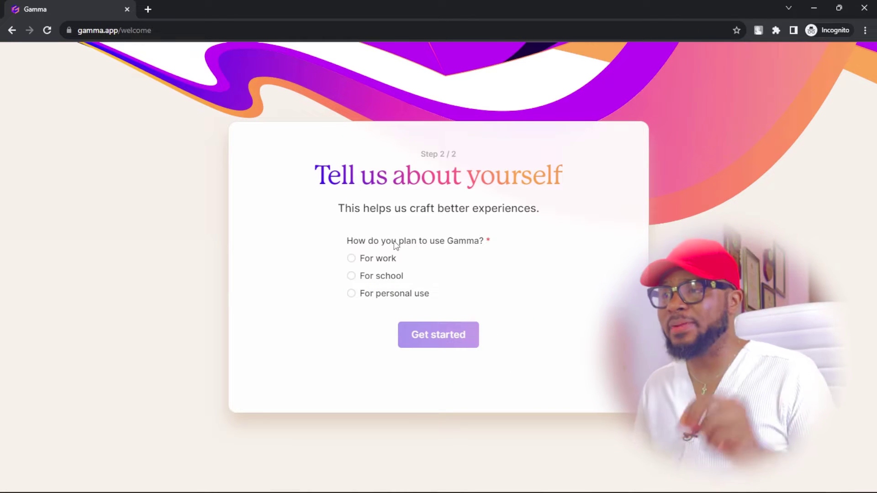
Step: Answer onboarding as personal use, Education work, Teacher role and school type Other
left_click(387, 293)
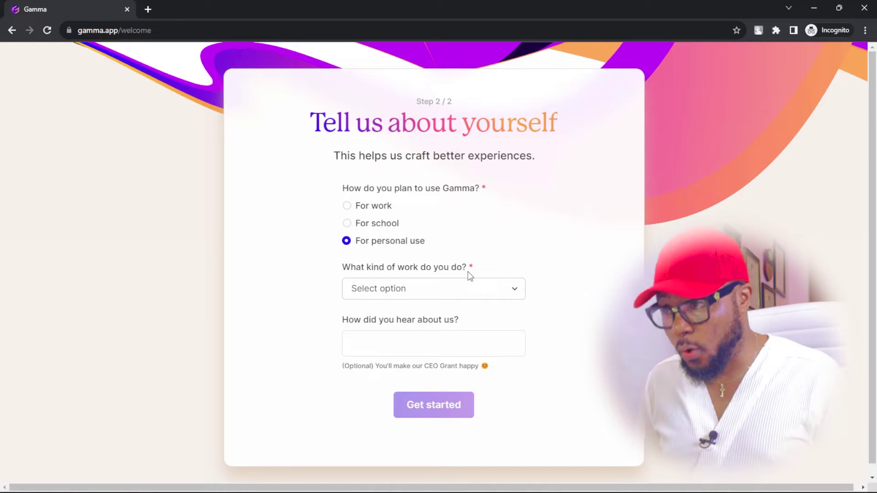
left_click(459, 287)
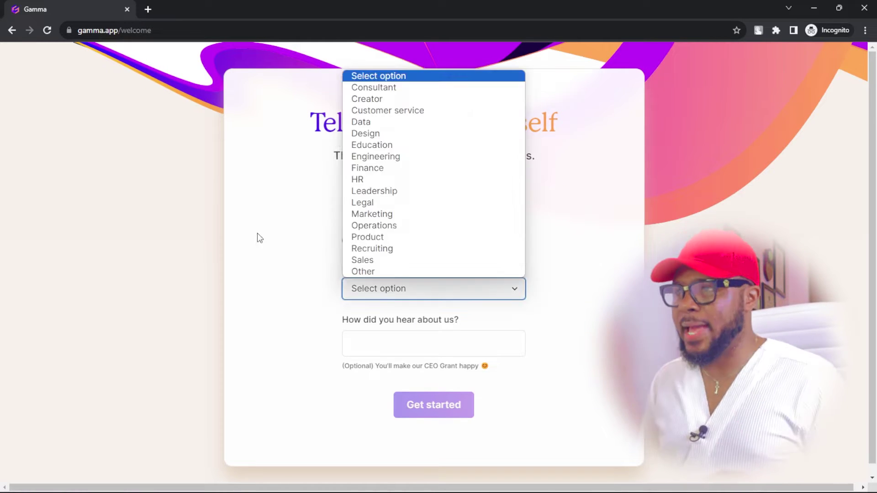
left_click(406, 145)
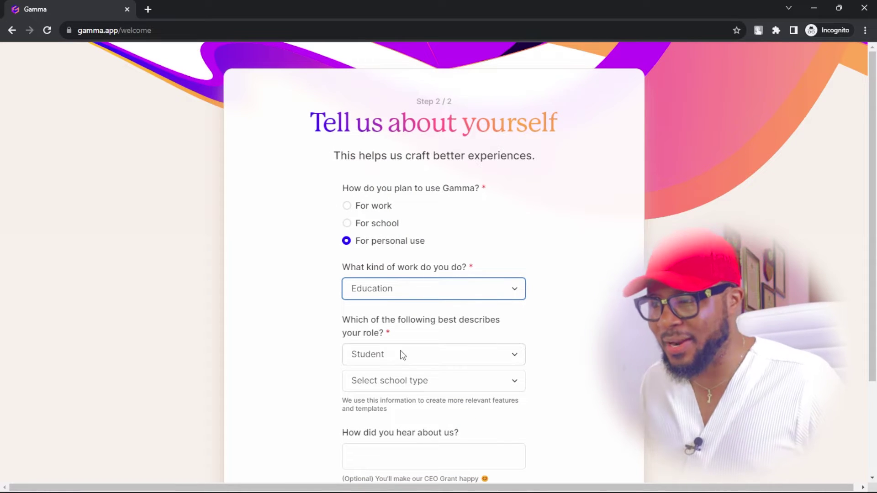
left_click(378, 325)
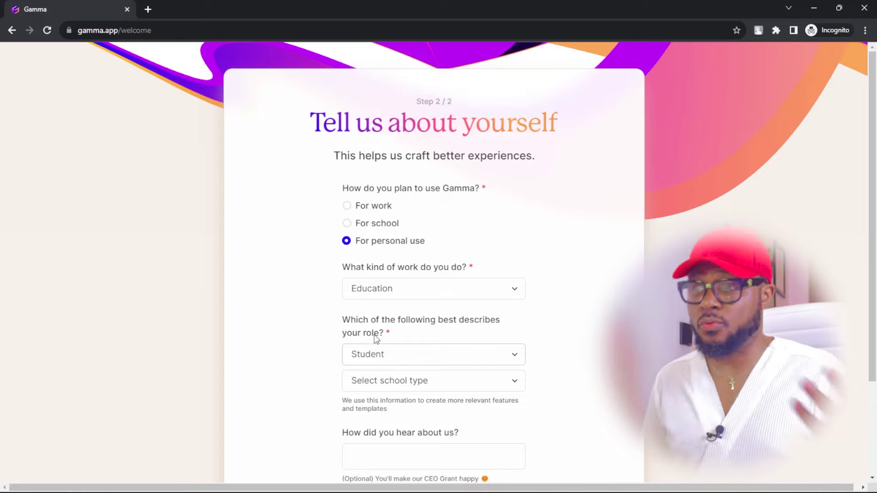
left_click(415, 360)
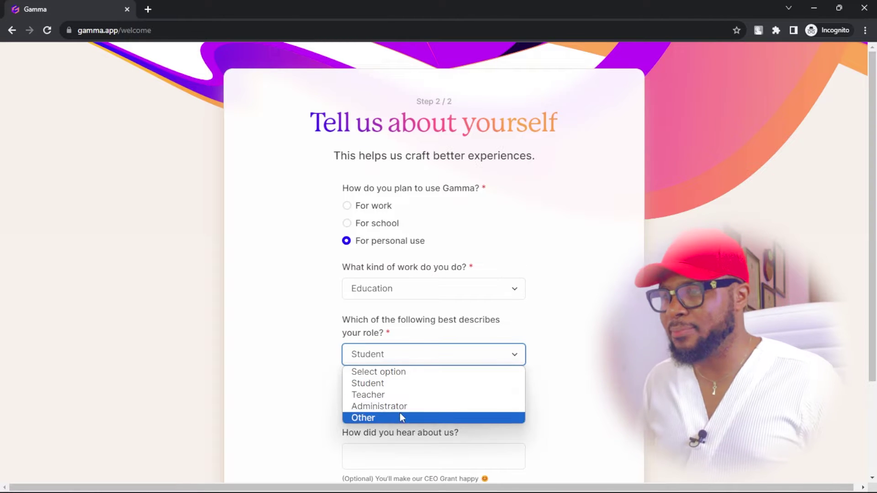
left_click(381, 395)
left_click(384, 381)
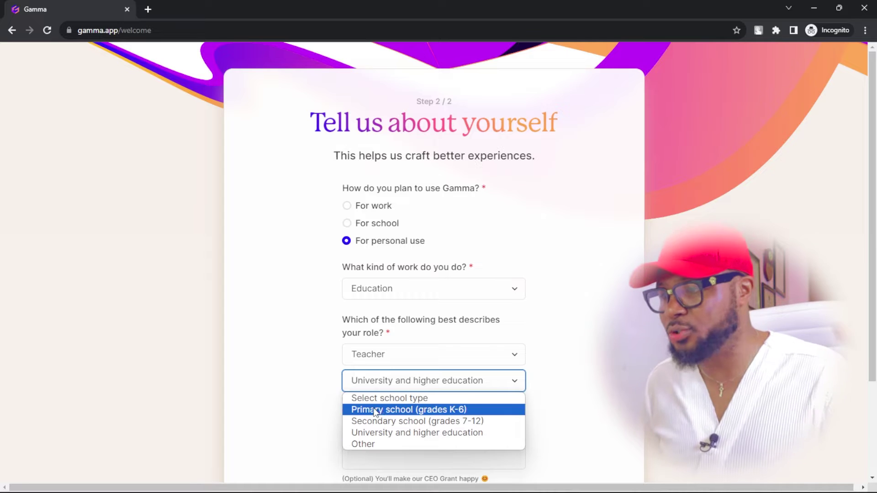
left_click(375, 443)
Step: Enter YouTube as how you heard about Gamma and submit the answers
scroll(452, 324, "down", 3)
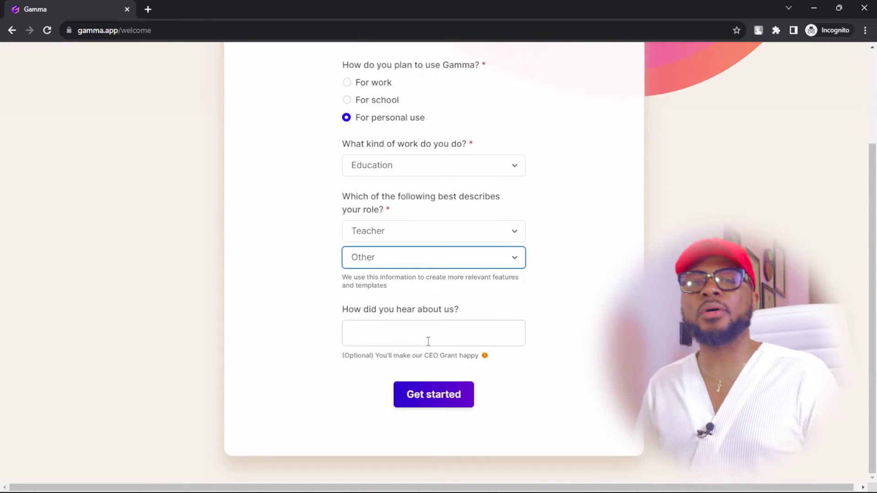
left_click(427, 325)
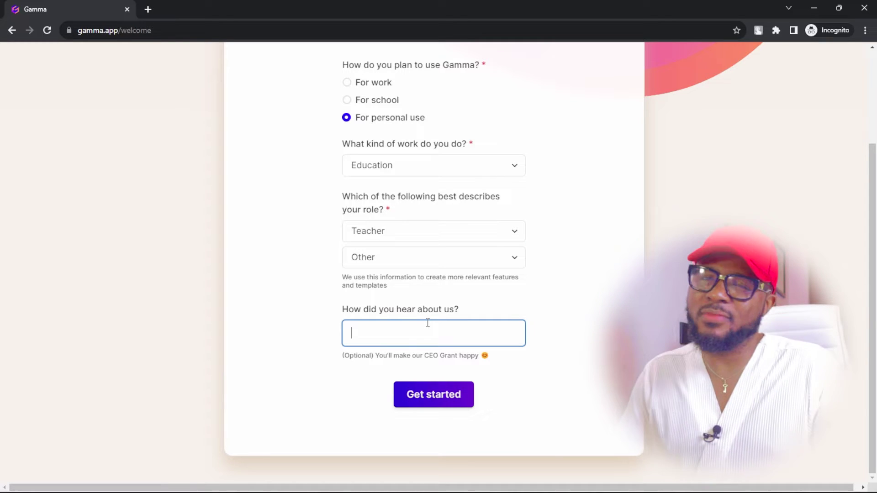
type("Y")
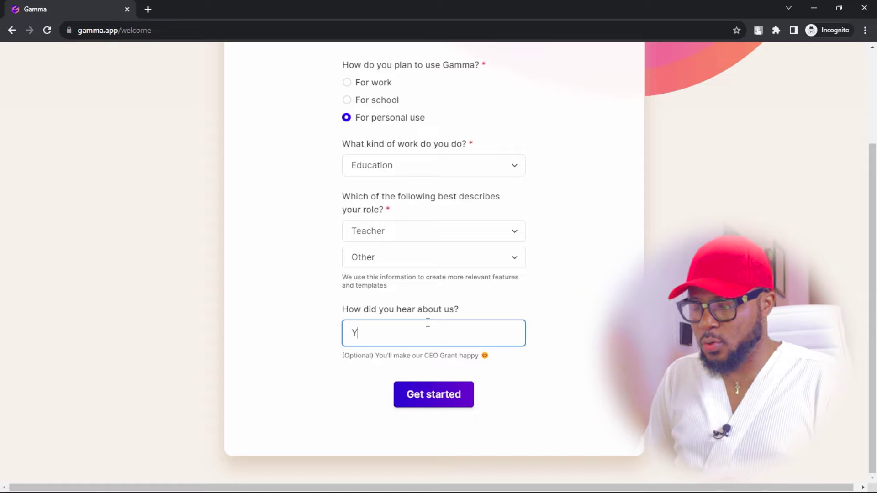
type("ouTube")
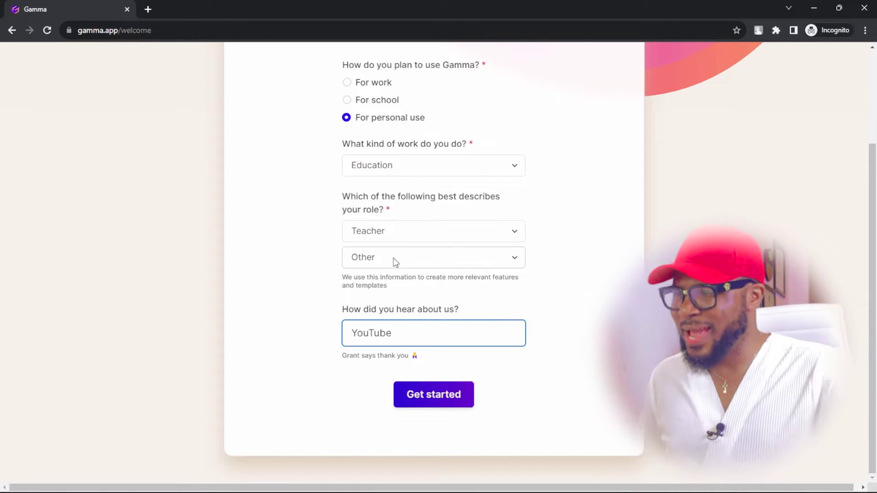
left_click(440, 407)
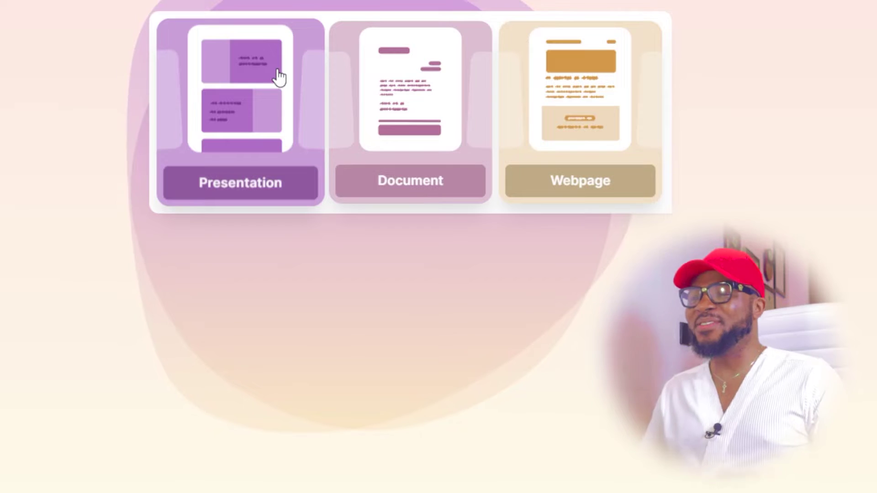
Step: Choose Presentation as the format to generate
left_click(272, 89)
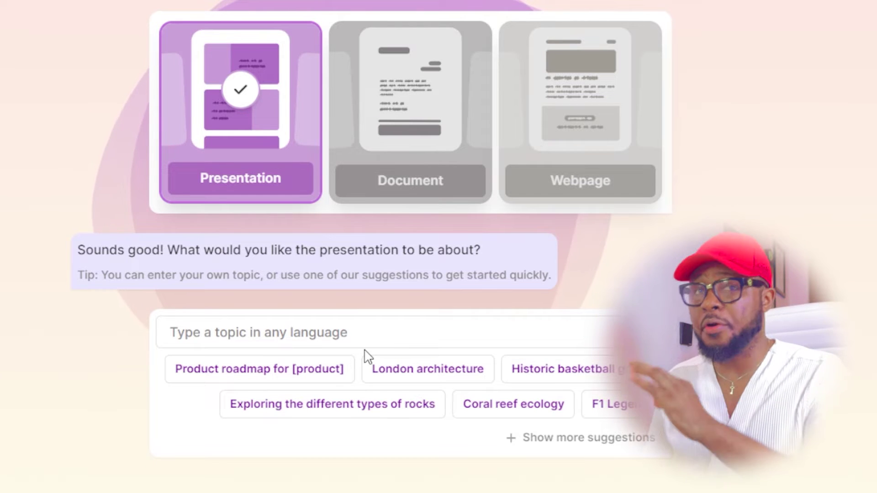
left_click(274, 332)
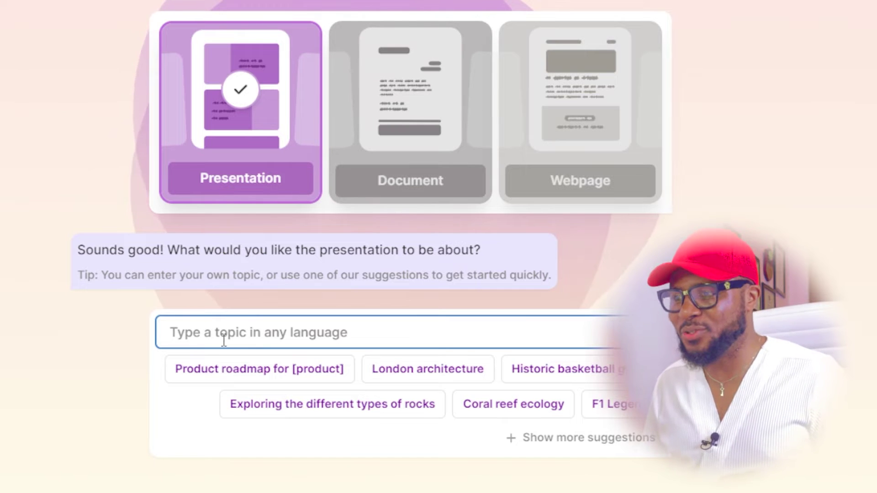
Step: Generate an outline for the topic 'Digital Skills'
type("Digital Skills")
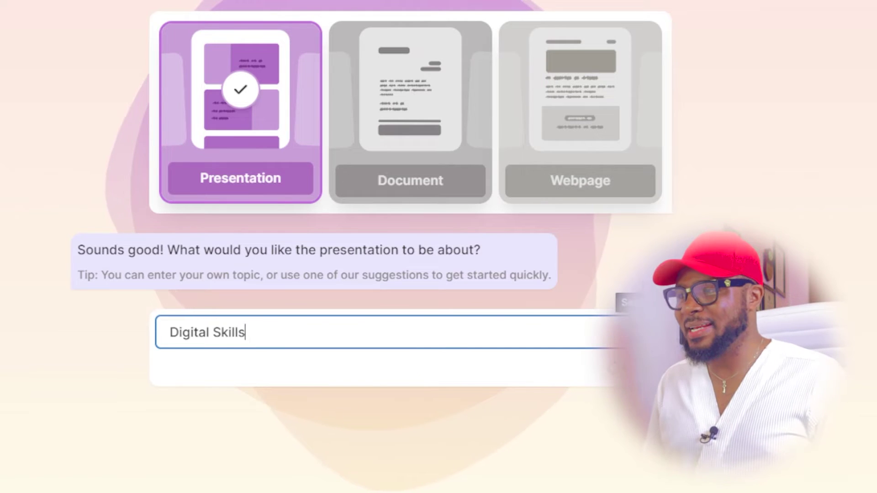
key("Return")
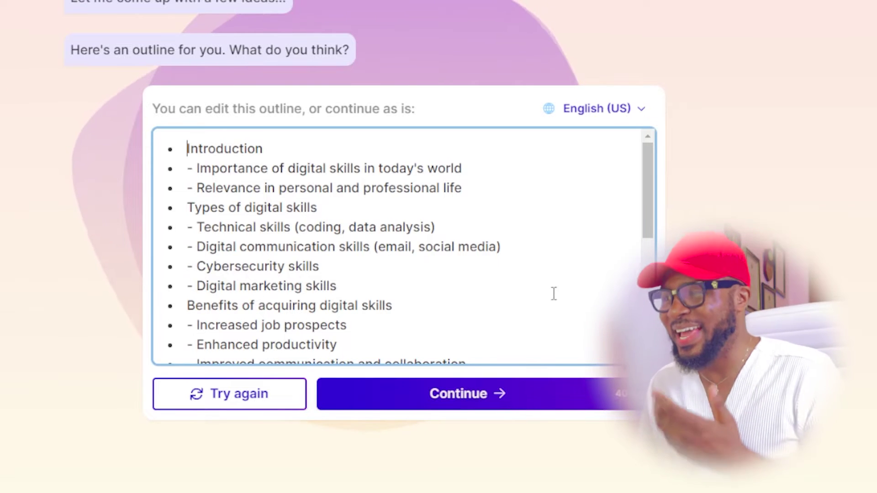
Step: Review the Digital Skills outline in English (US) and accept it
left_click_drag(643, 182, 675, 133)
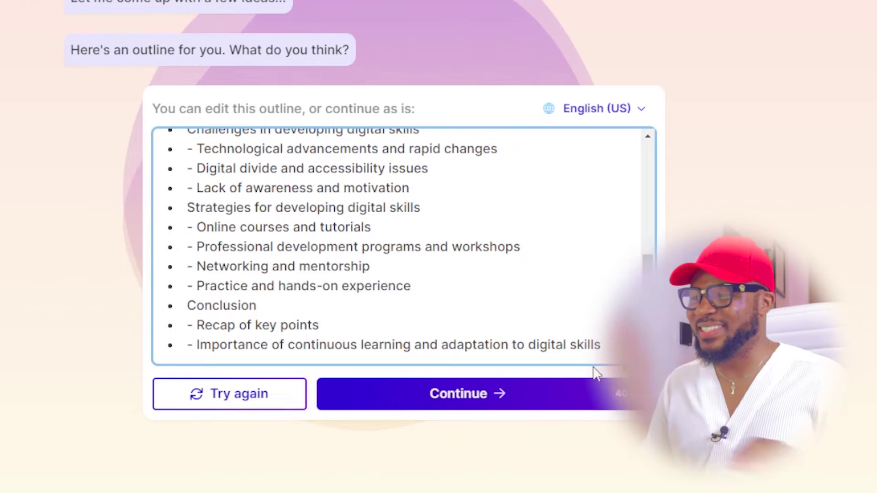
left_click(528, 397)
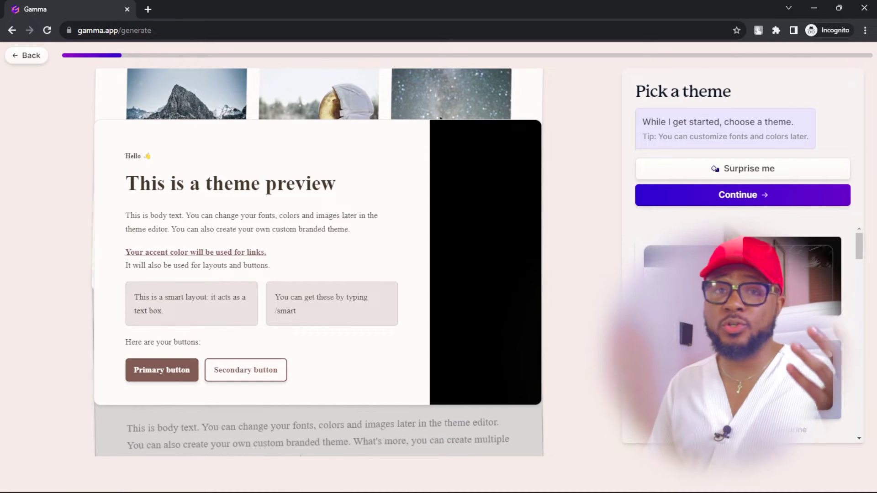
Step: Cycle Surprise me themes twice and confirm the dark navy mountain theme
left_click_drag(861, 254, 876, 219)
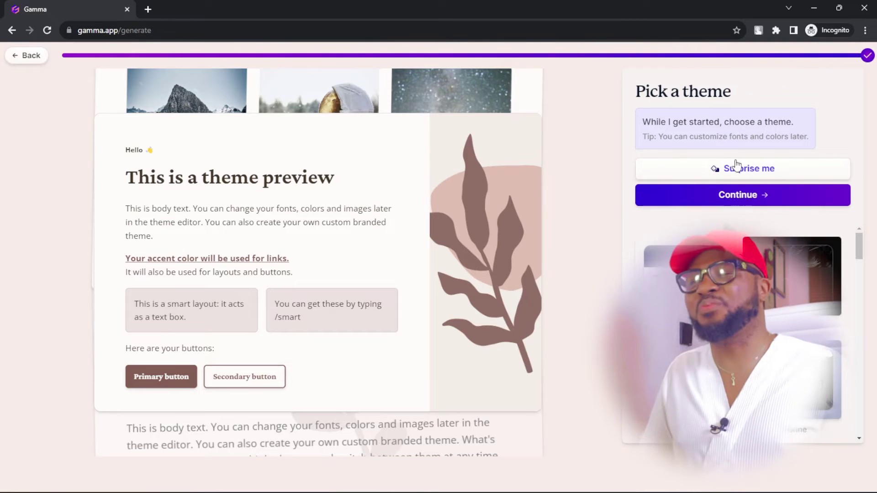
left_click(725, 169)
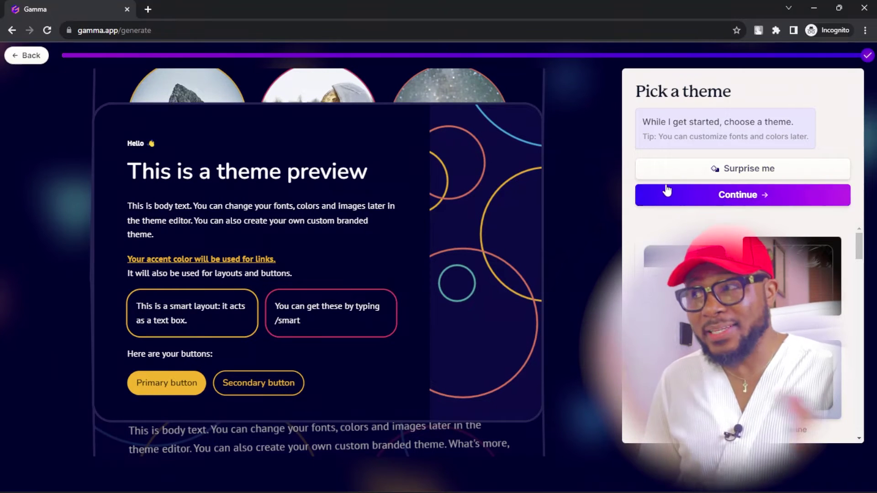
left_click(717, 168)
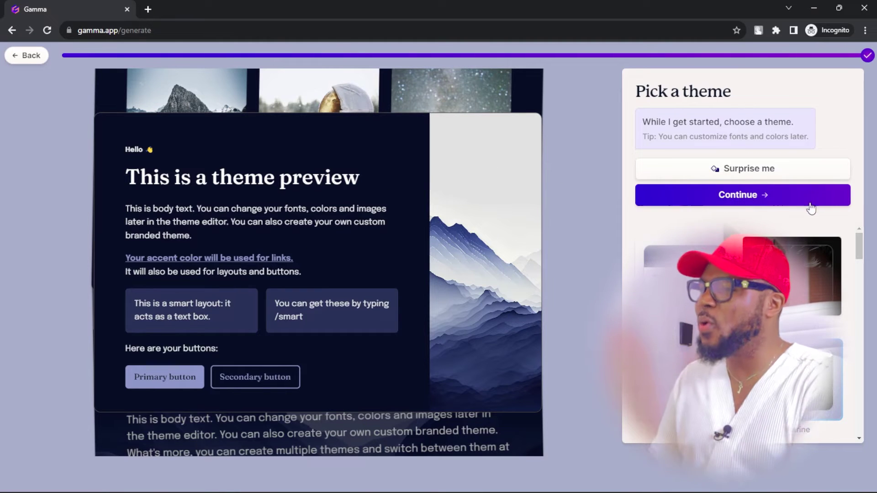
left_click(742, 201)
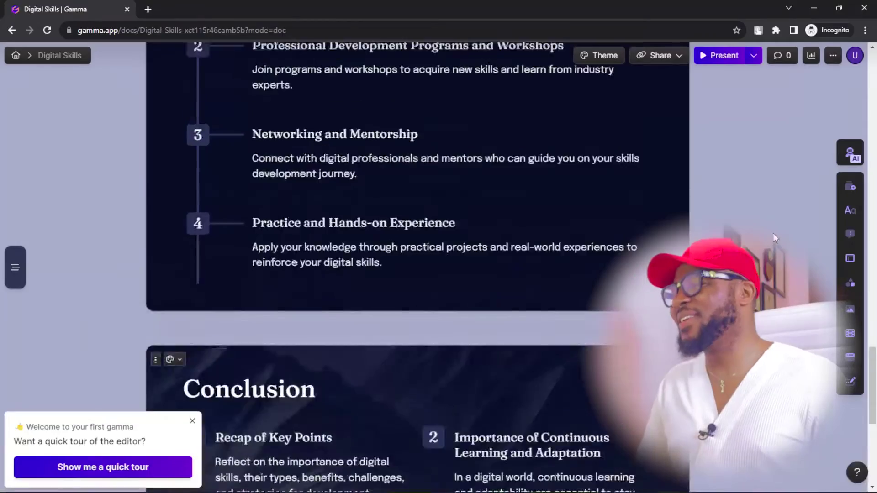
scroll(874, 375, "up", 4)
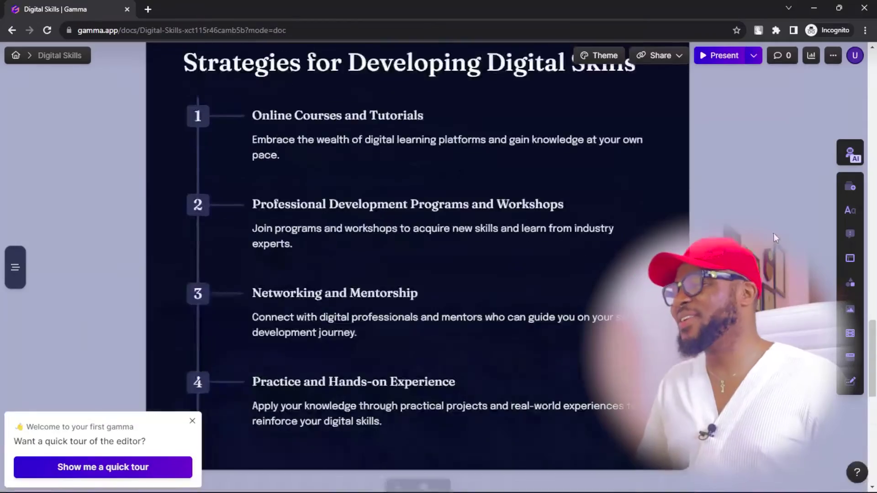
left_click_drag(875, 356, 871, 157)
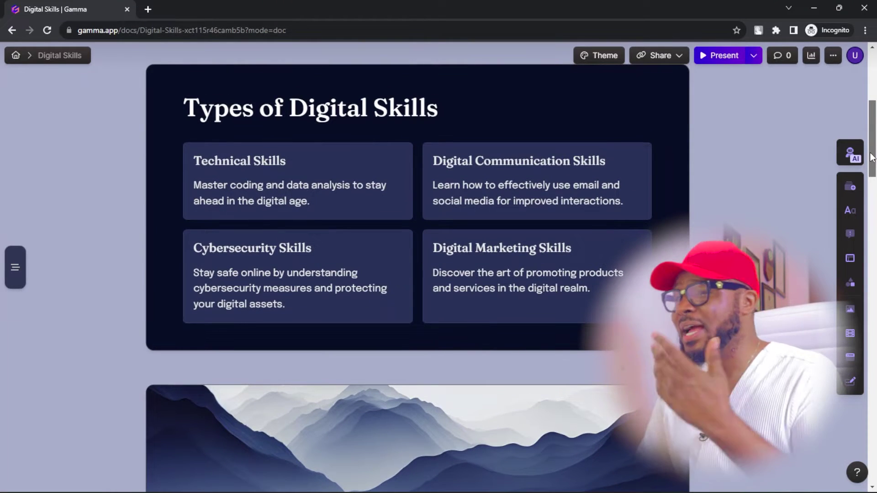
left_click_drag(871, 156, 853, 286)
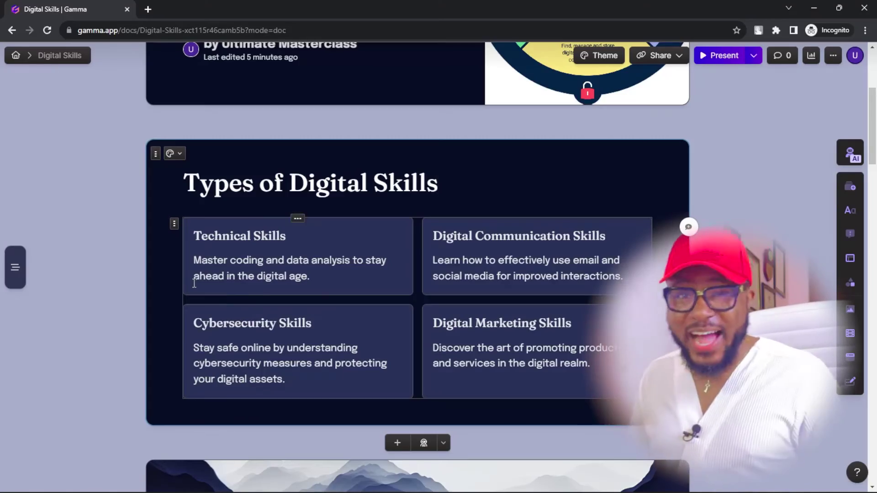
scroll(378, 241, "up", 5)
scroll(411, 224, "down", 7)
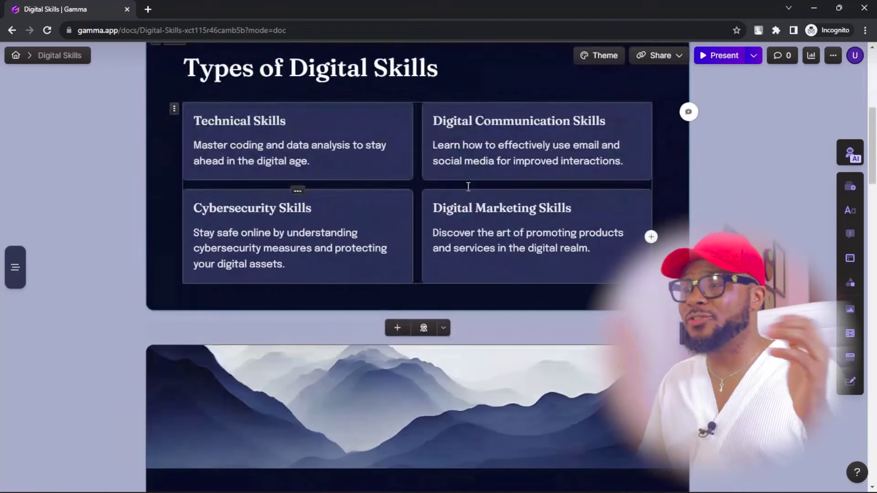
scroll(560, 192, "up", 4)
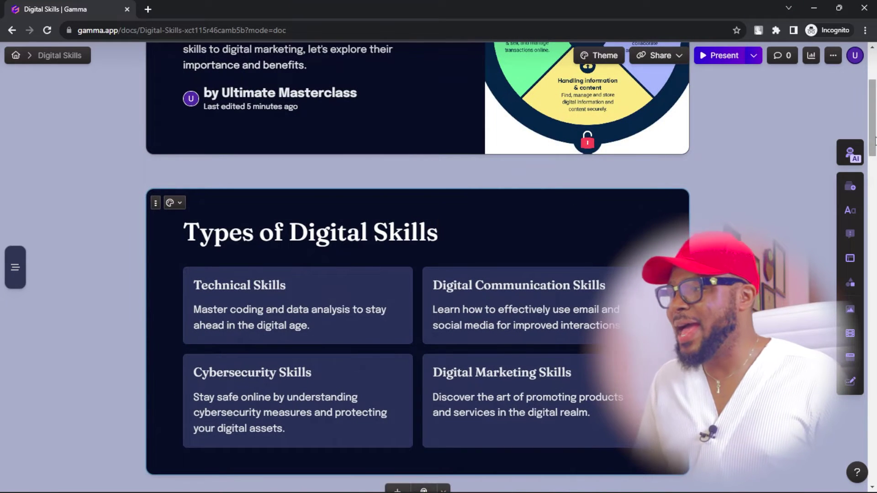
left_click(856, 165)
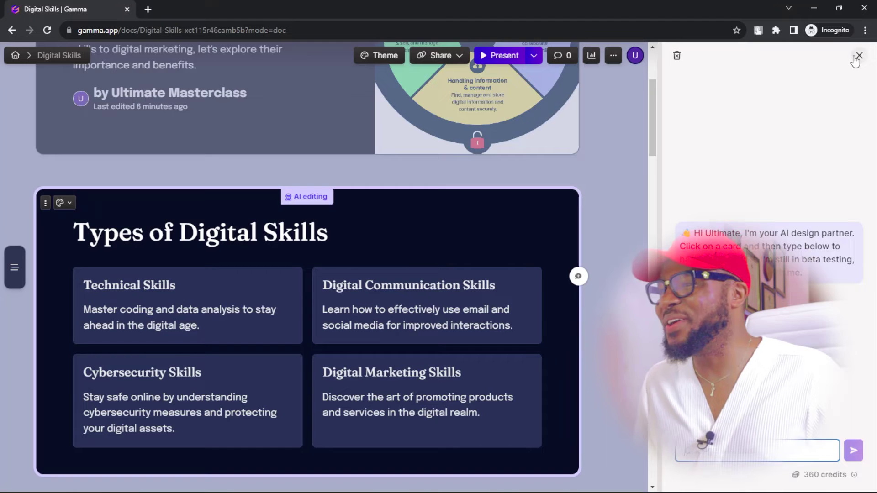
left_click(858, 56)
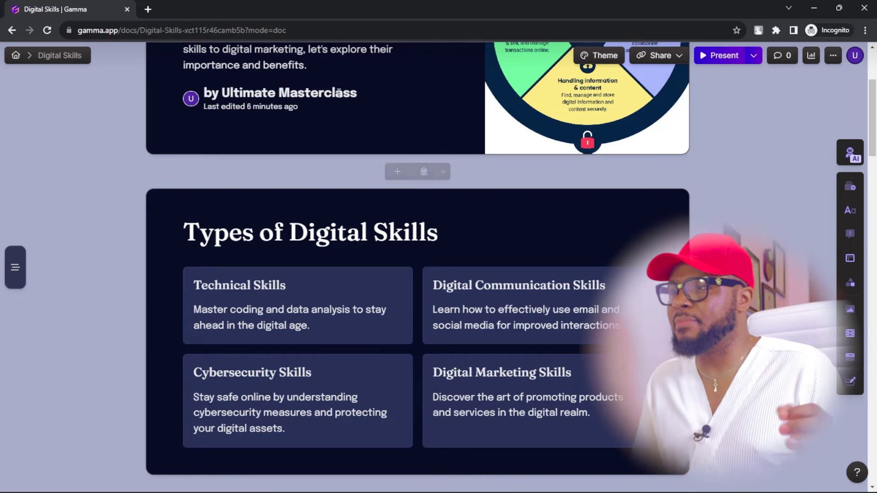
Step: Copy the Digital Skills presentation's share link from the bottom of the document
scroll(515, 108, "up", 1)
scroll(514, 108, "up", 1)
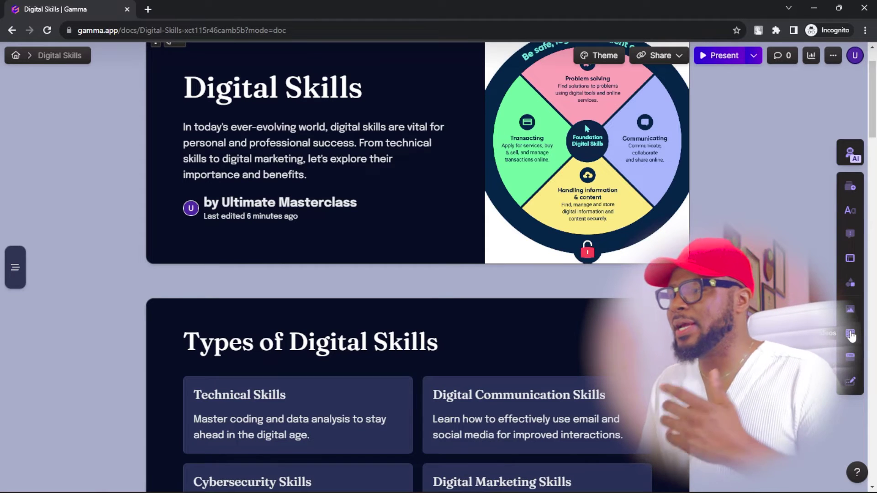
mouse_move(850, 335)
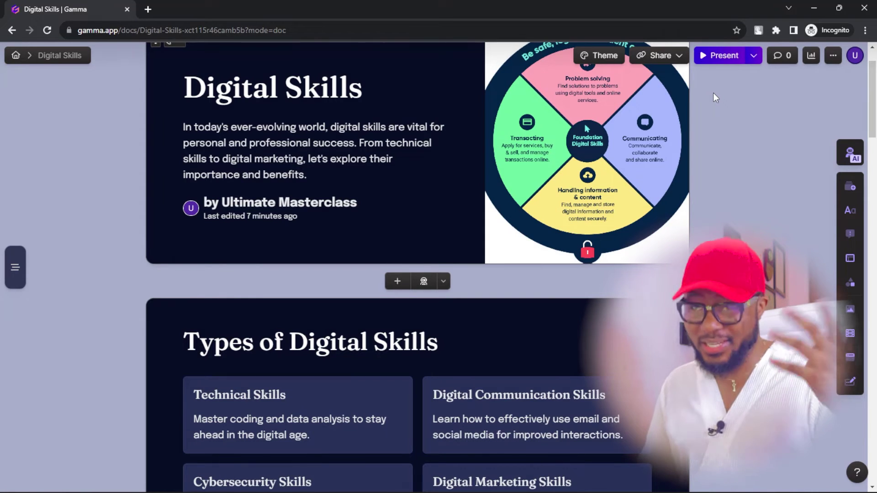
scroll(518, 313, "down", 20)
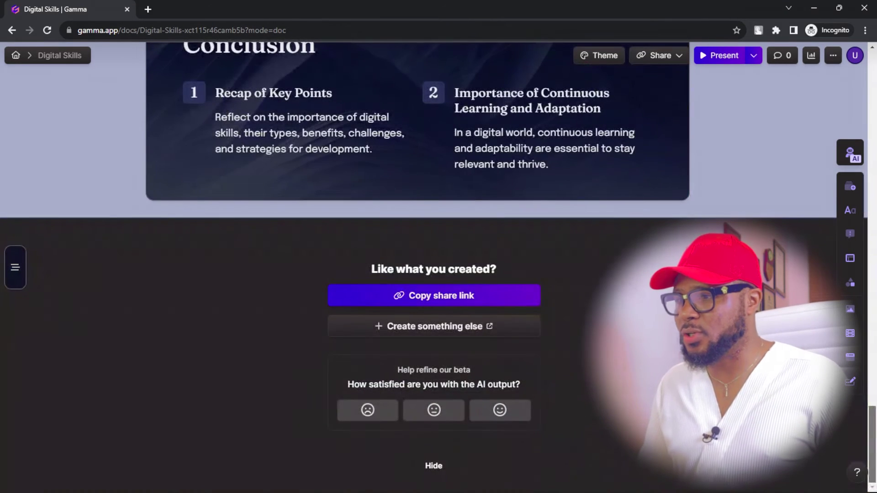
left_click(463, 297)
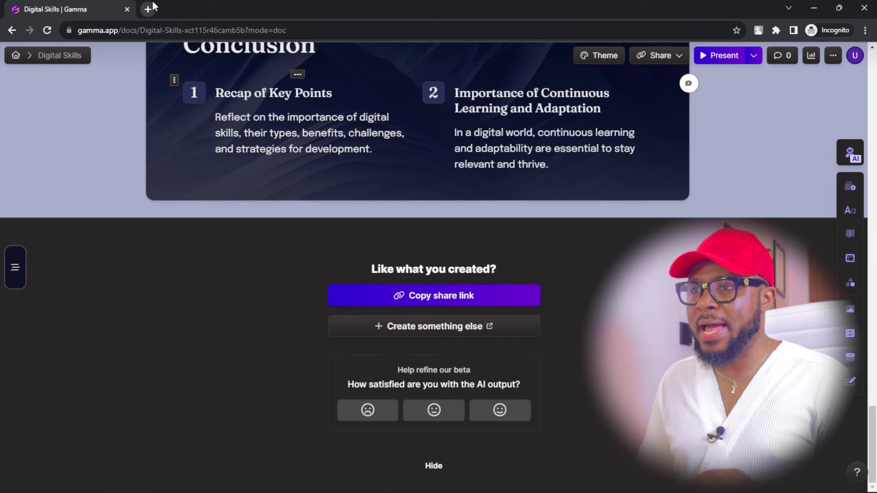
key("ctrl+t")
Step: Load the shared link in the Incognito tab, then present the deck from the original tab
key("ctrl+v")
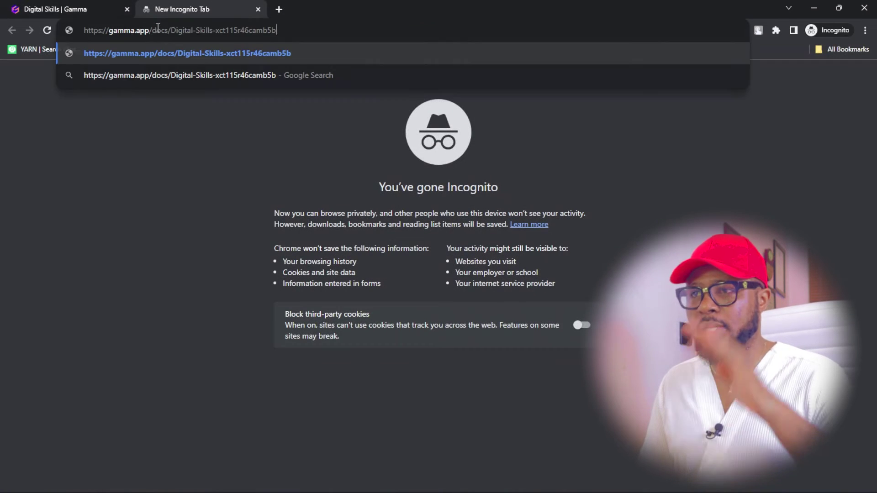
key("Return")
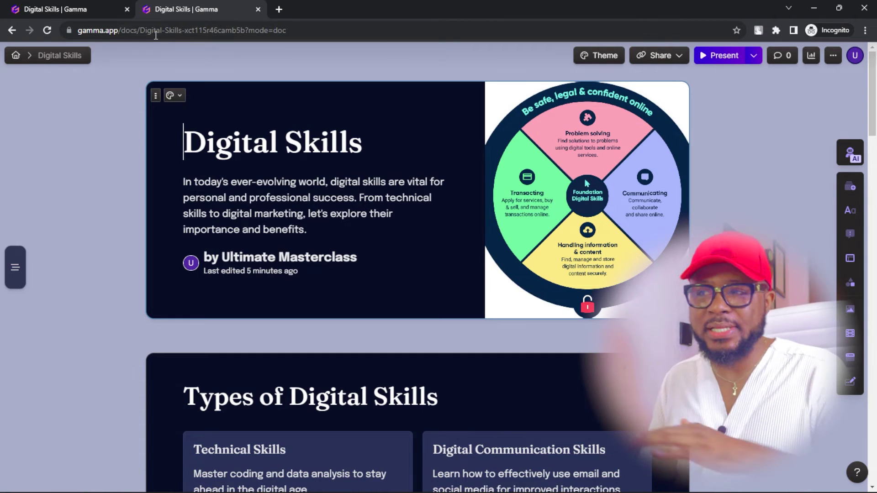
left_click(54, 9)
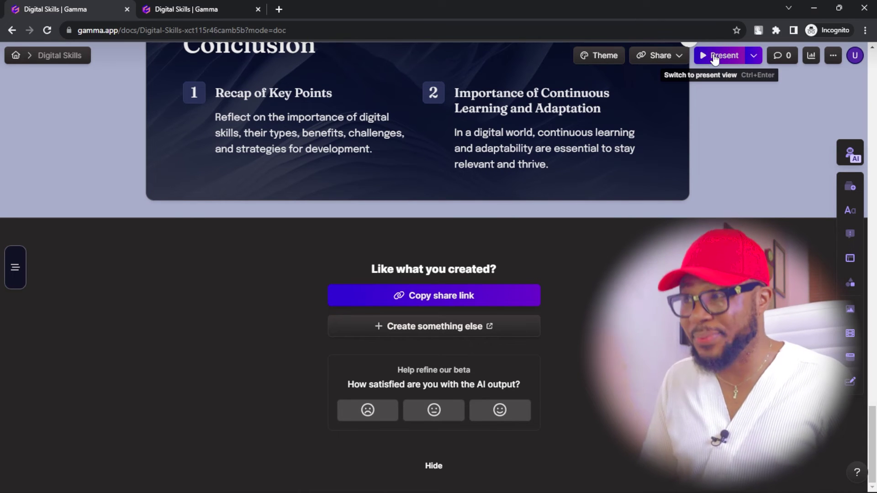
left_click(705, 56)
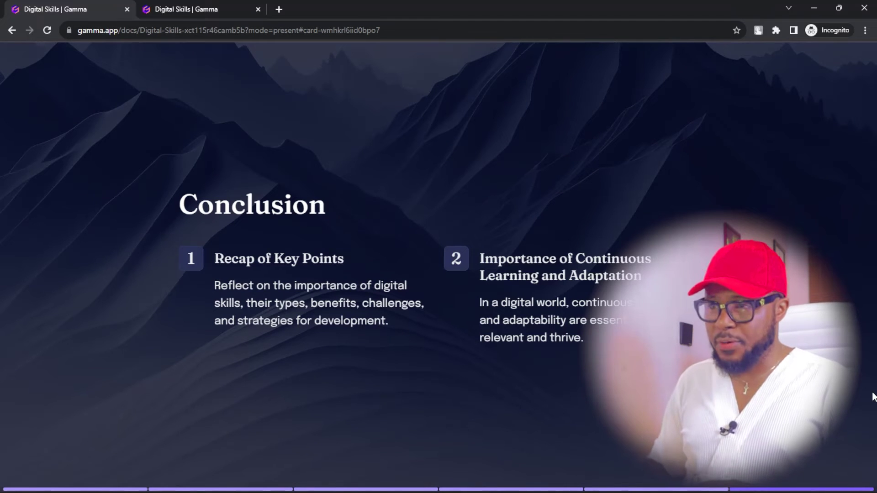
key("Left")
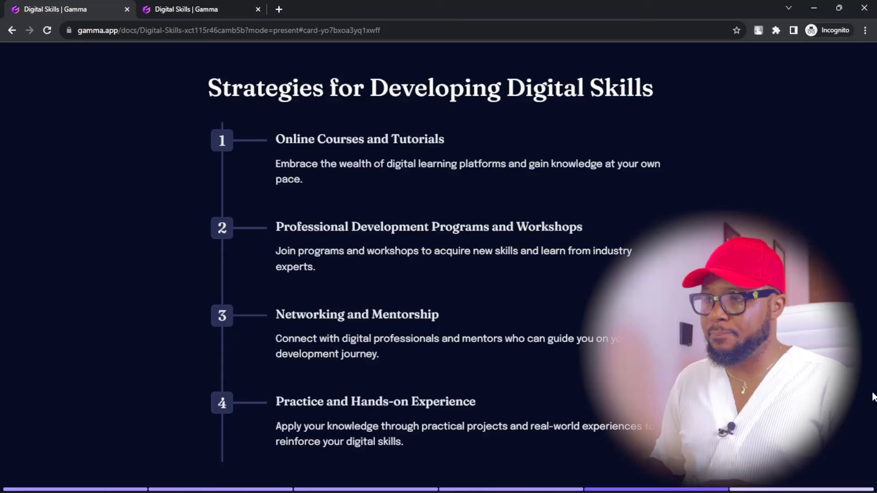
key("Left")
key("Left")
key("Right")
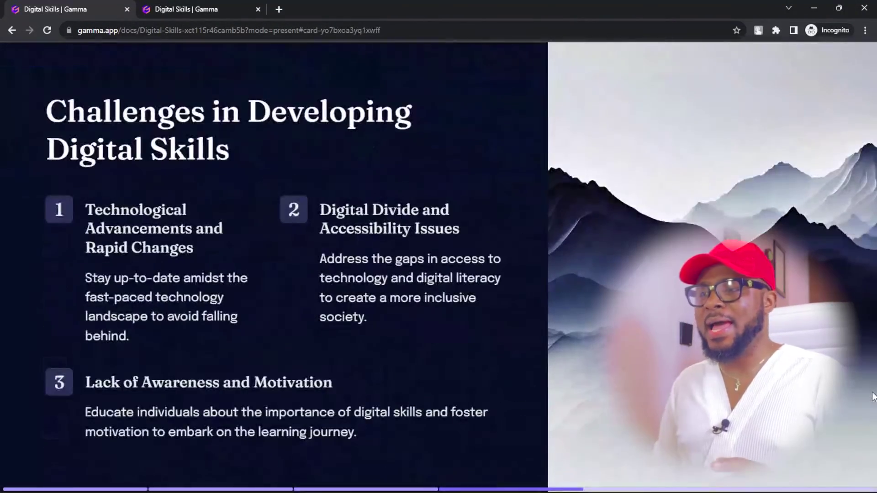
key("Left")
key("Left")
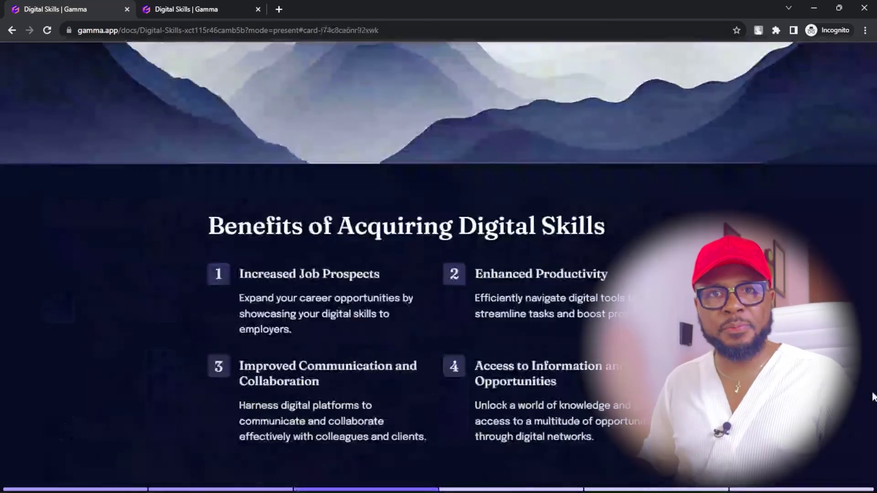